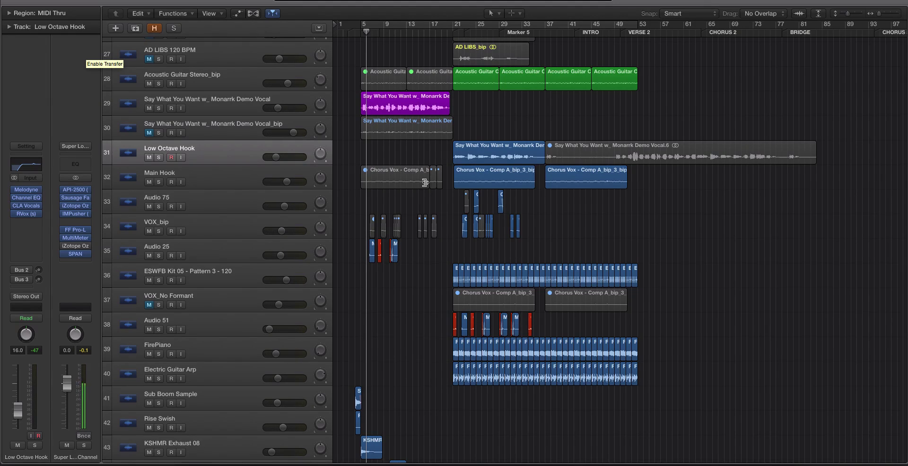
- Select the four Audio 25 vocal chops and set a cycle range from bar 5 to bar 21
key(super+Right)
key(super+Right)
key(super+Right)
key(super+Right)
key(super+Right)
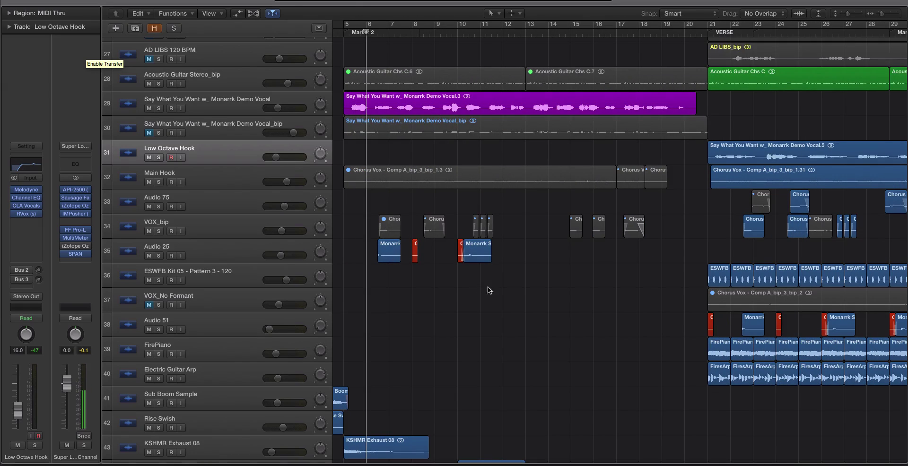
key(super+Left)
drag(476, 249, 377, 251)
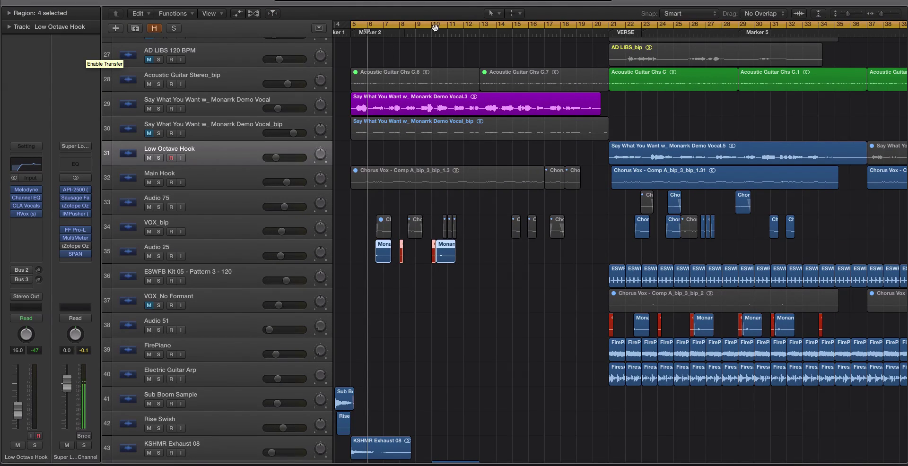
drag(356, 25, 609, 24)
key(super+Right)
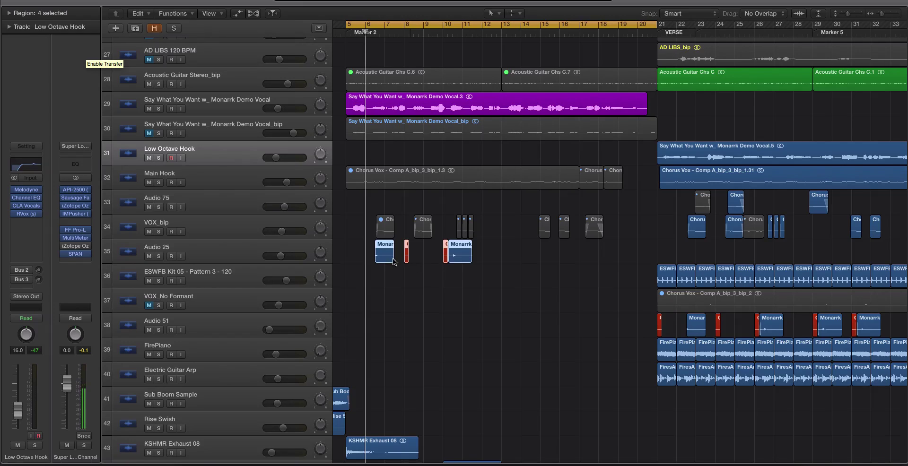
click(375, 33)
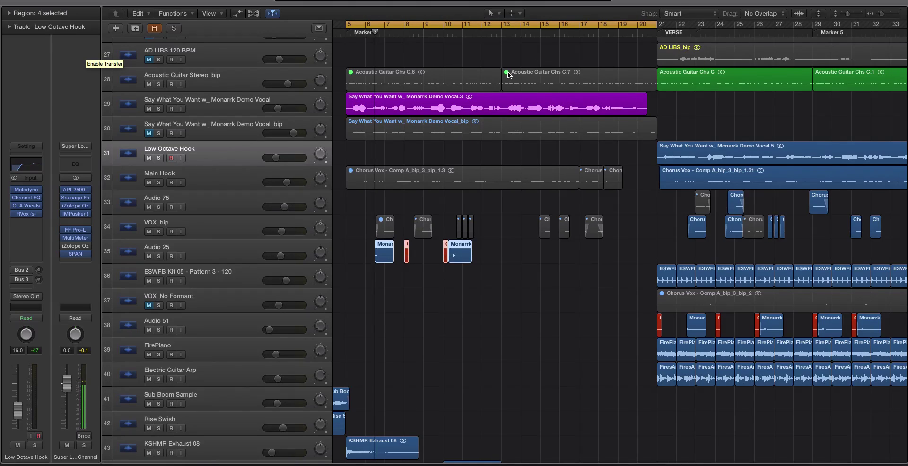
key(super+Left)
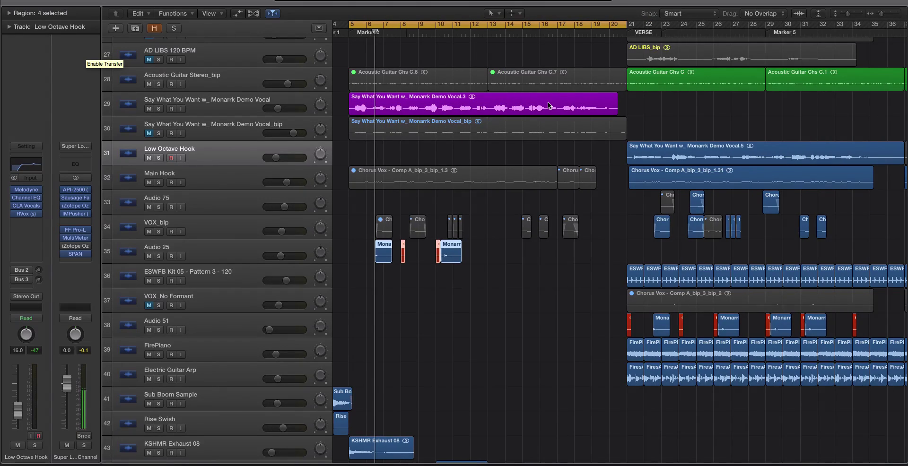
key(x)
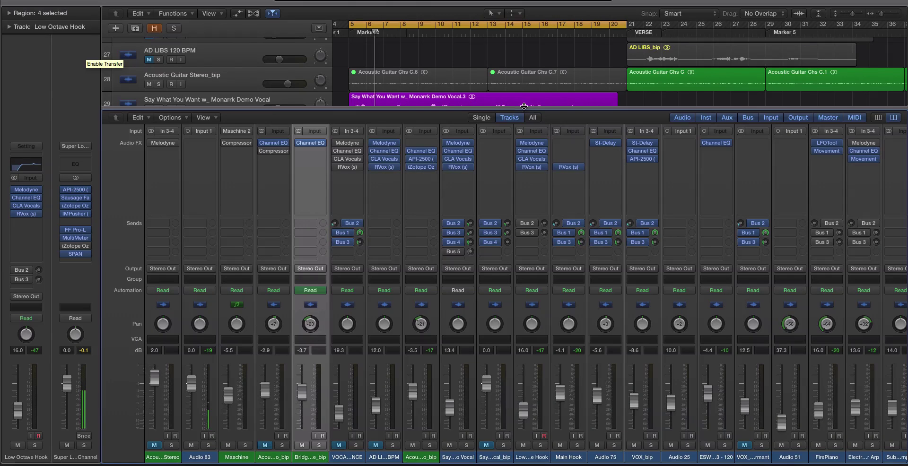
key(x)
key(x)
key(x)
click(261, 257)
key(ctrl+s)
key(super+Right)
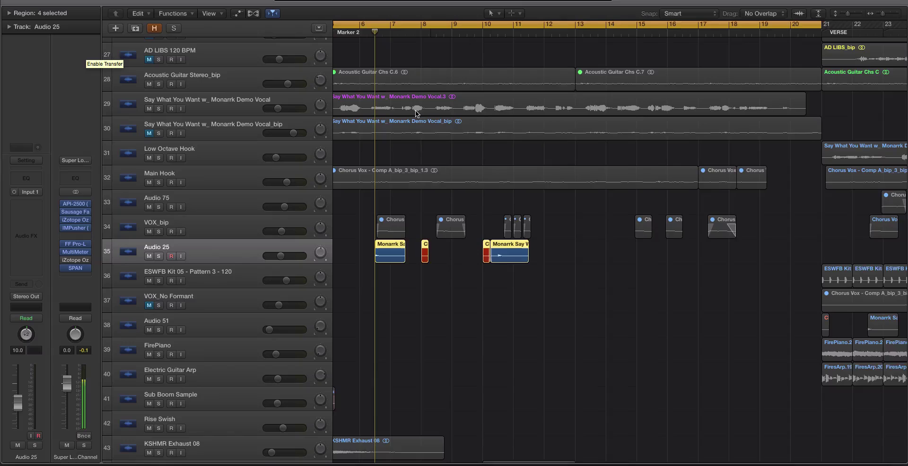
key(super+Left)
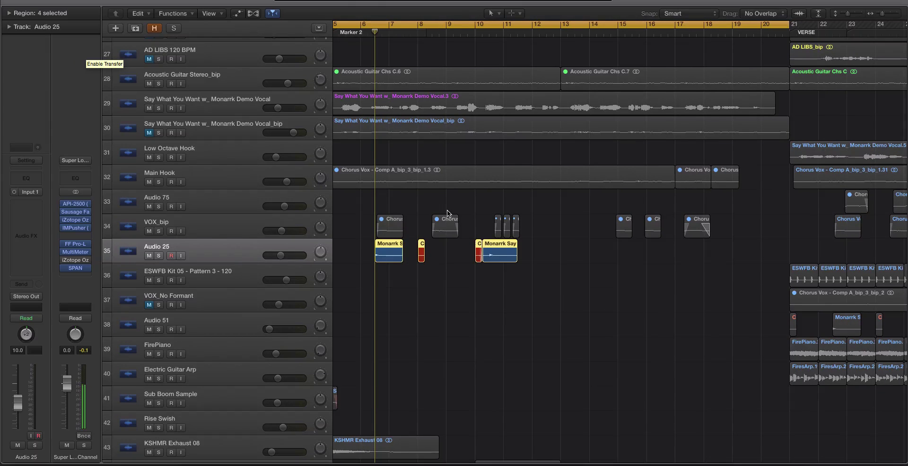
key(x)
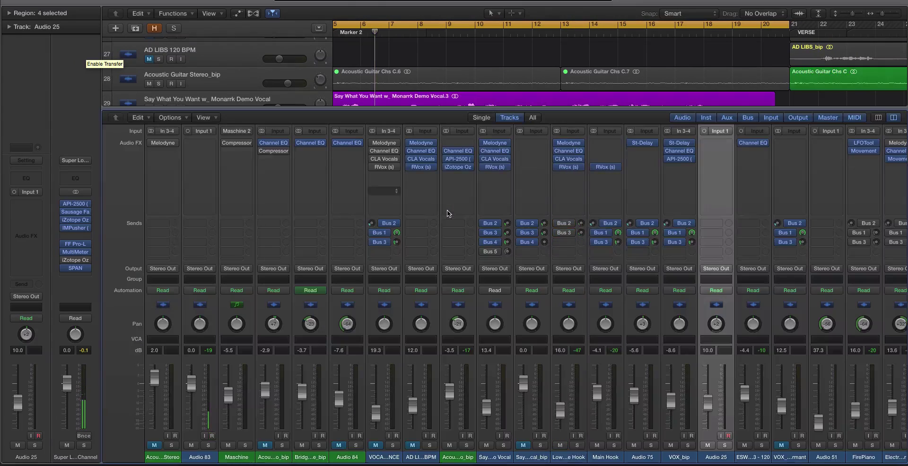
key(x)
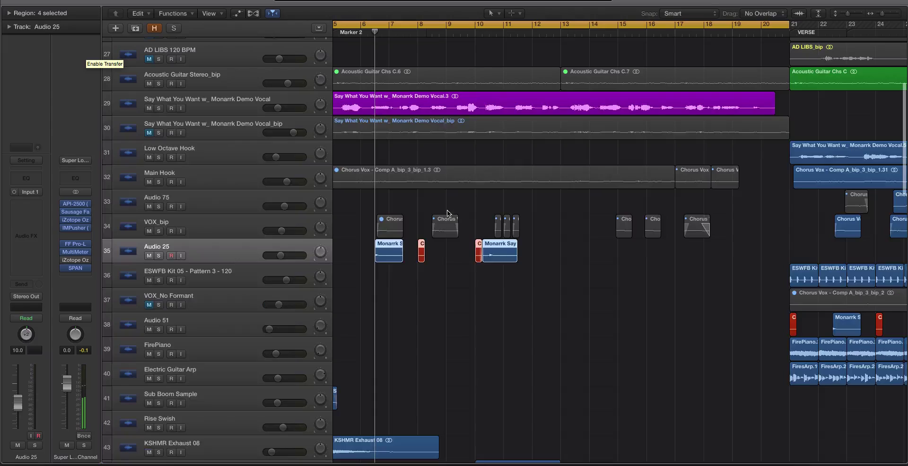
scroll(457, 207, down, 3)
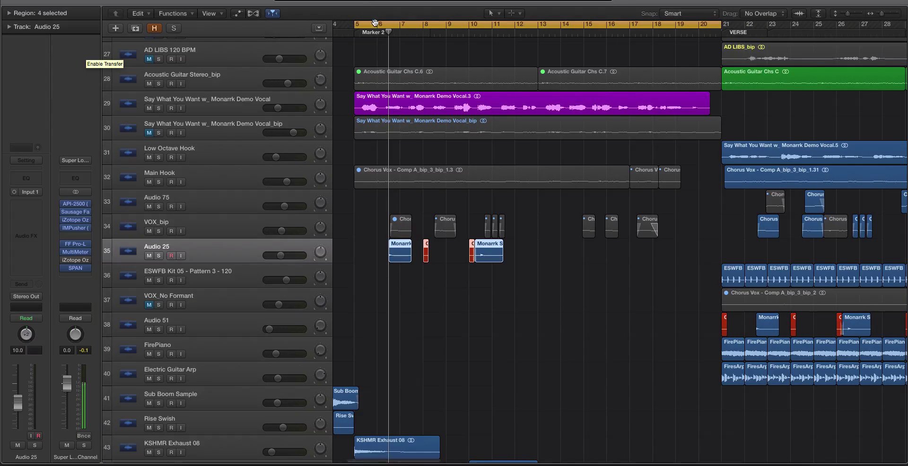
- Play from bar 5, soloing and then unsoloing Audio 25 to audition its chops
click(354, 32)
key(space)
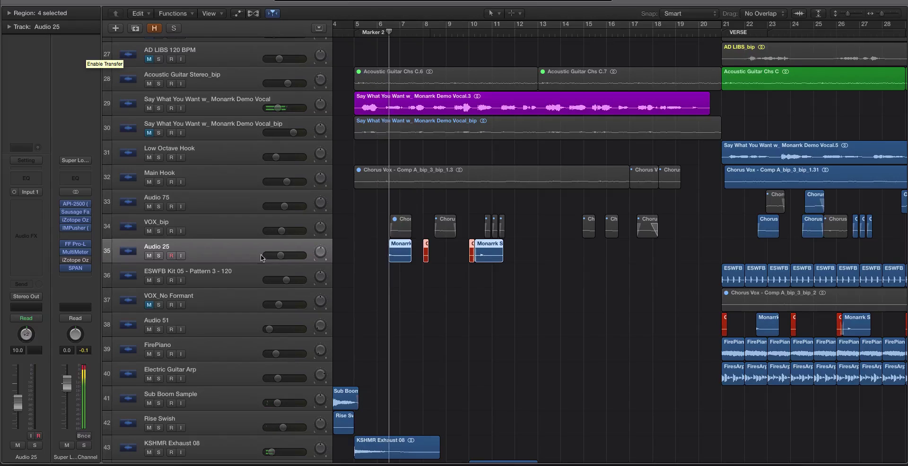
click(160, 256)
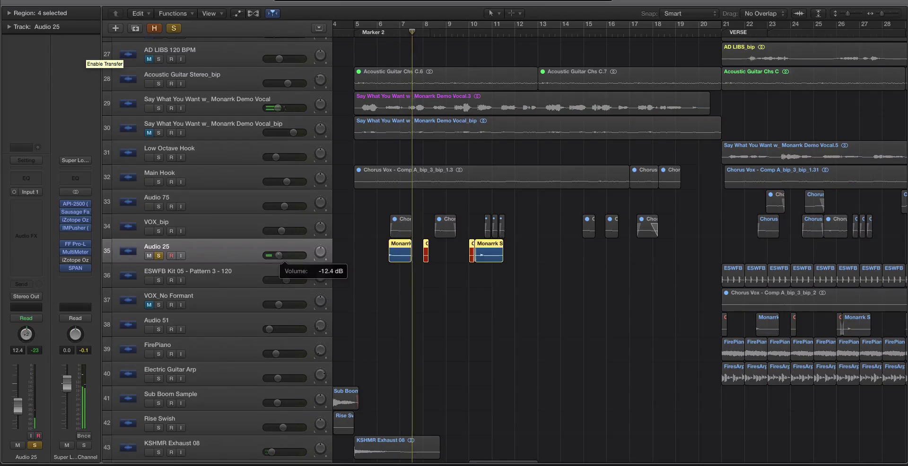
click(159, 256)
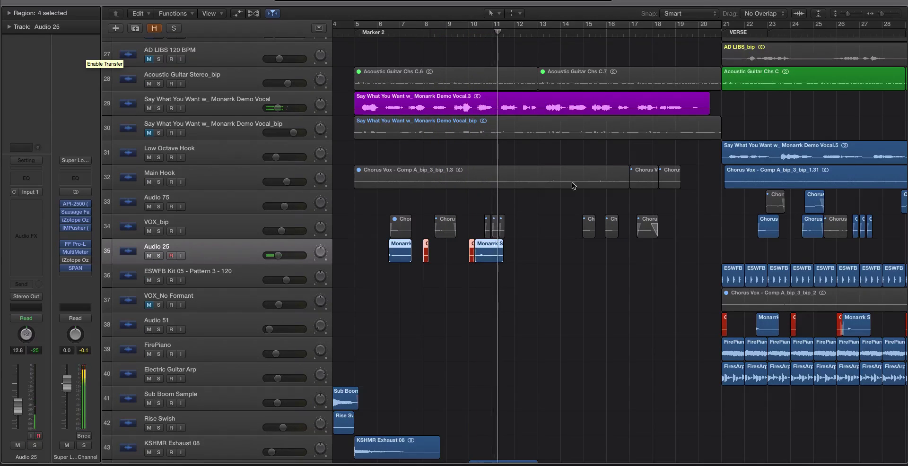
- Stop playback near bar 13 and deselect the Audio 25 regions
key(super+Left)
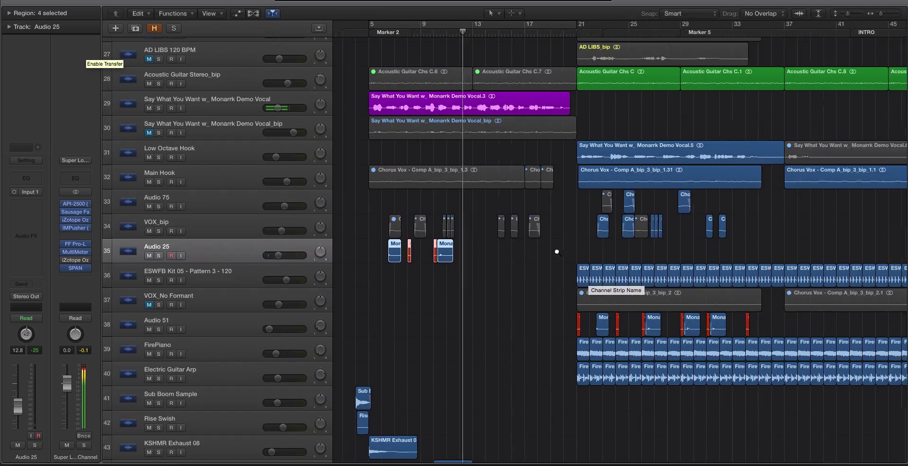
key(super+Right)
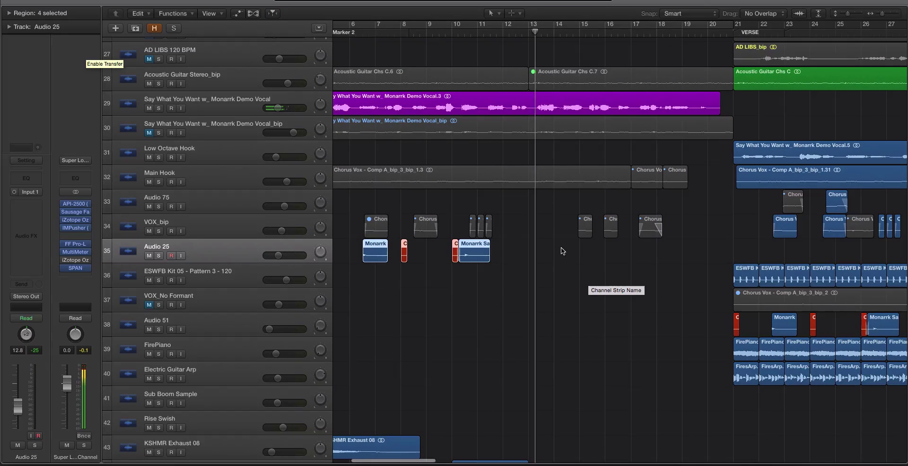
key(space)
scroll(594, 214, left, 2)
key(super+Left)
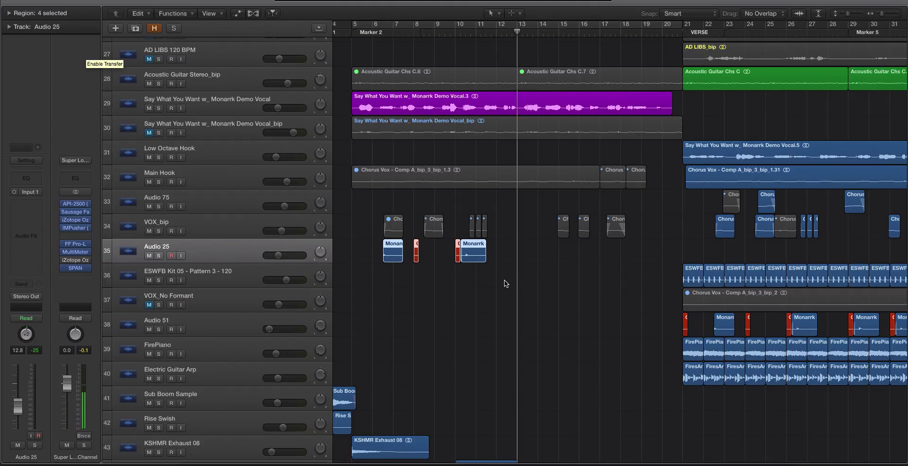
drag(504, 280, 476, 274)
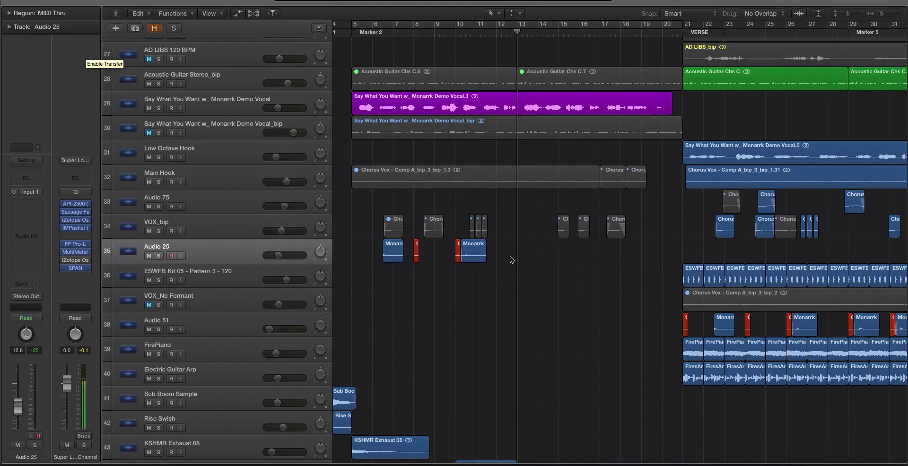
- Switch between the Marquee and Pointer tools from the Tool menu
scroll(510, 256, down, 2)
key(t)
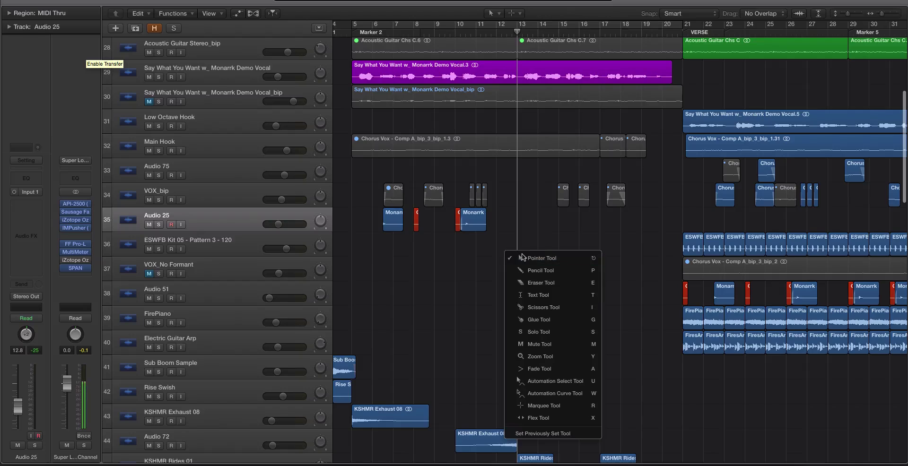
click(565, 406)
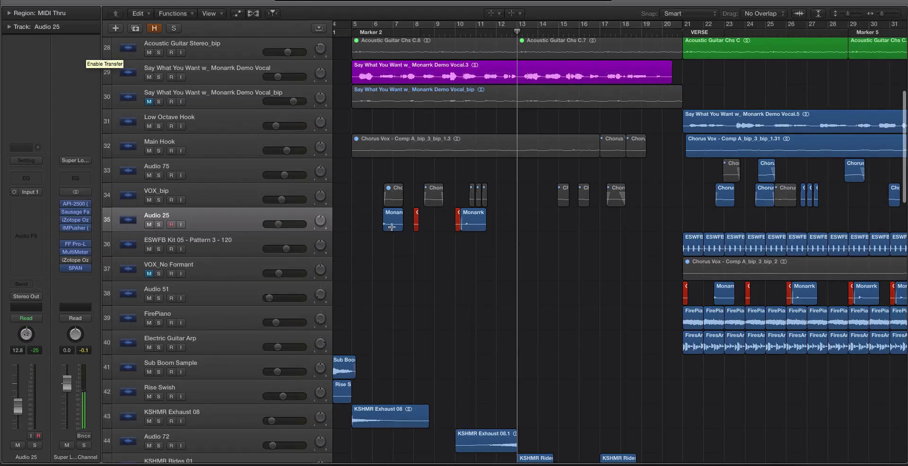
key(t)
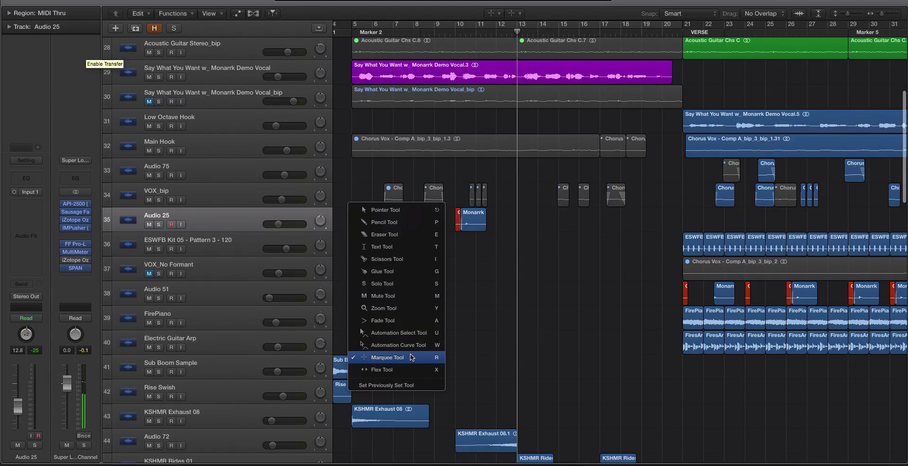
click(360, 206)
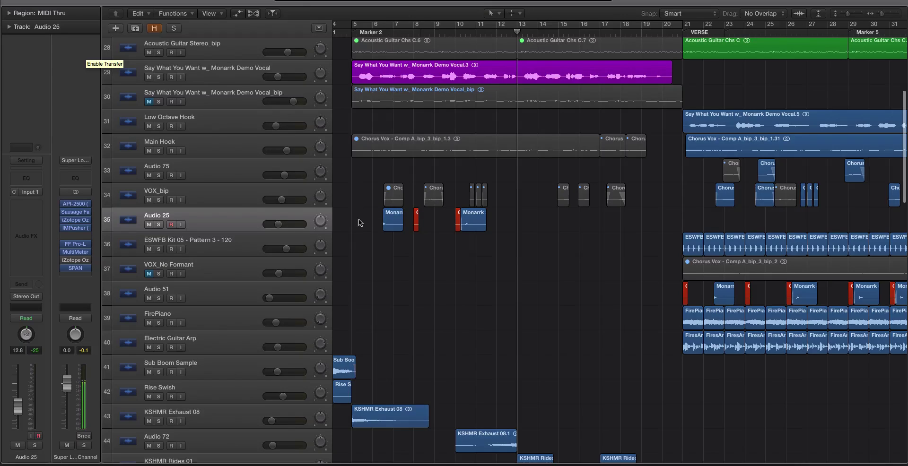
key(t)
click(360, 223)
- Marquee-select the Audio 25 chops from bar 5 to bar 13 for copying
drag(382, 210, 496, 232)
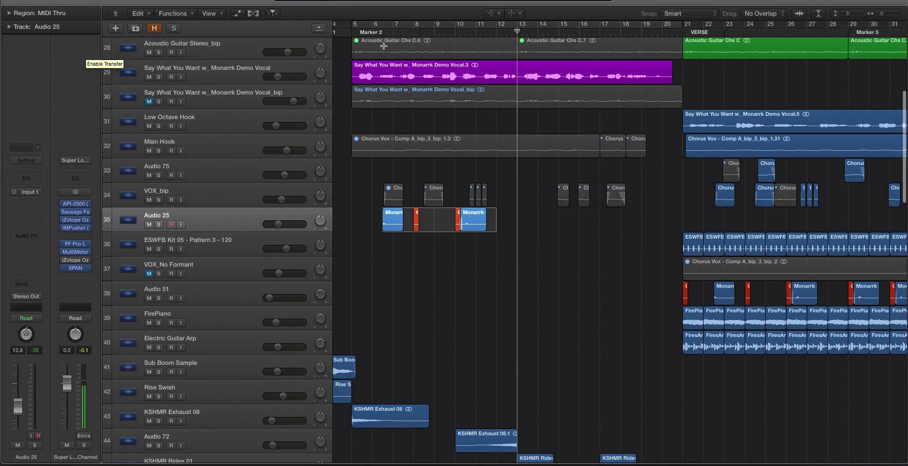
click(357, 220)
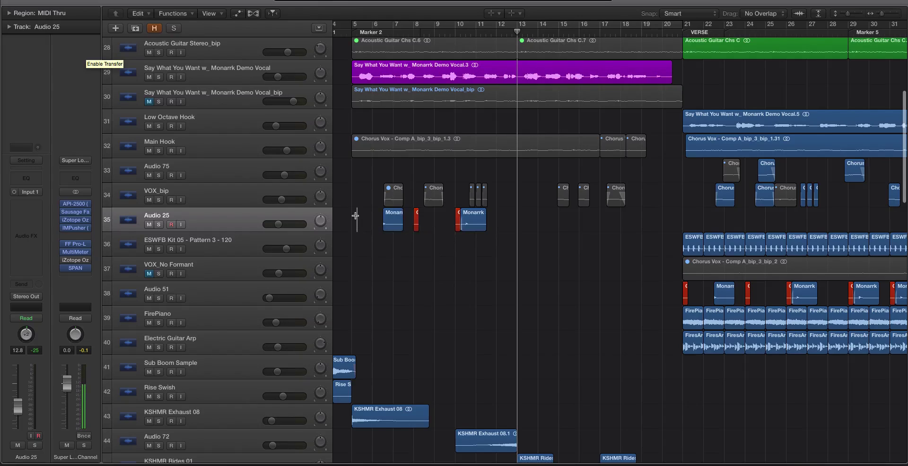
click(373, 222)
drag(352, 207, 518, 221)
scroll(364, 222, down, 1)
click(367, 221)
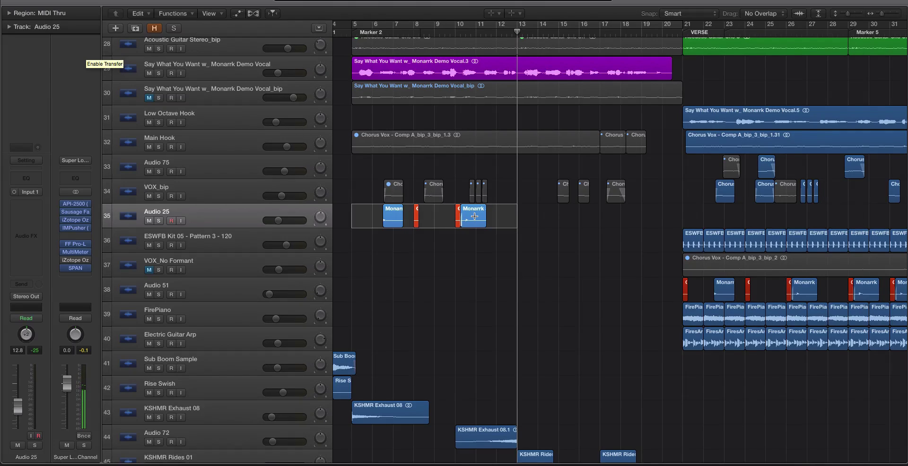
- Paste the four copied Audio 25 chops starting at bar 13
click(517, 221)
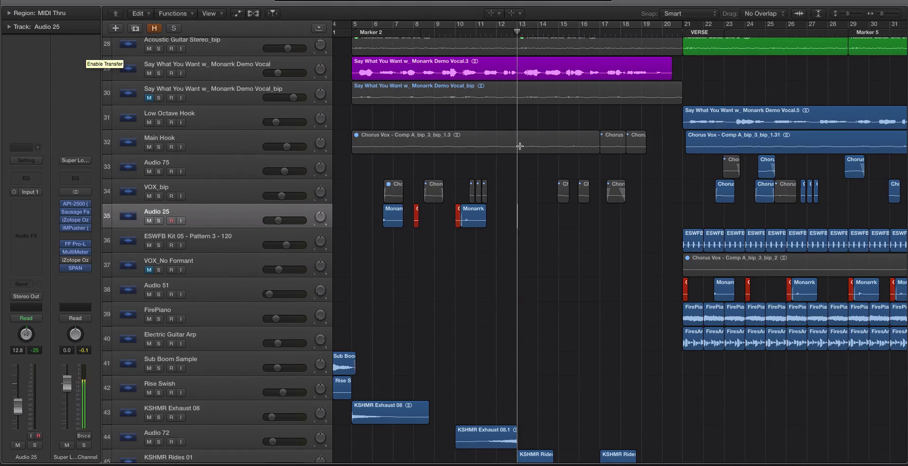
key(comma)
key(comma)
key(comma)
key(comma)
key(comma)
key(comma)
key(comma)
key(comma)
key(comma)
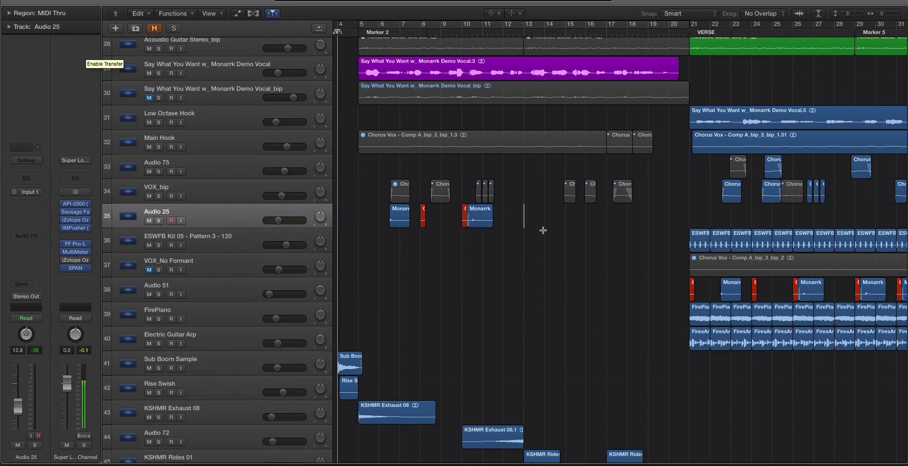
click(544, 224)
click(566, 218)
click(522, 218)
key(super+r)
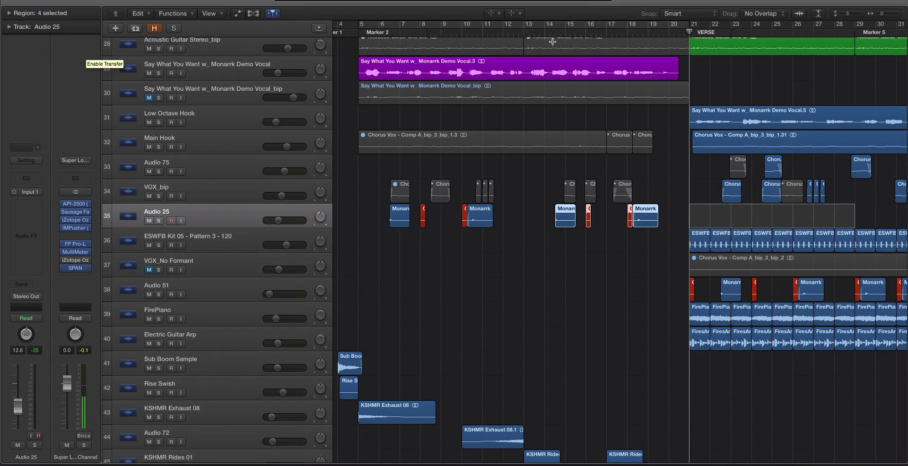
- Return to the Pointer tool, deselect the pasted regions, and move the playhead to bar 12
key(t)
key(t)
click(510, 218)
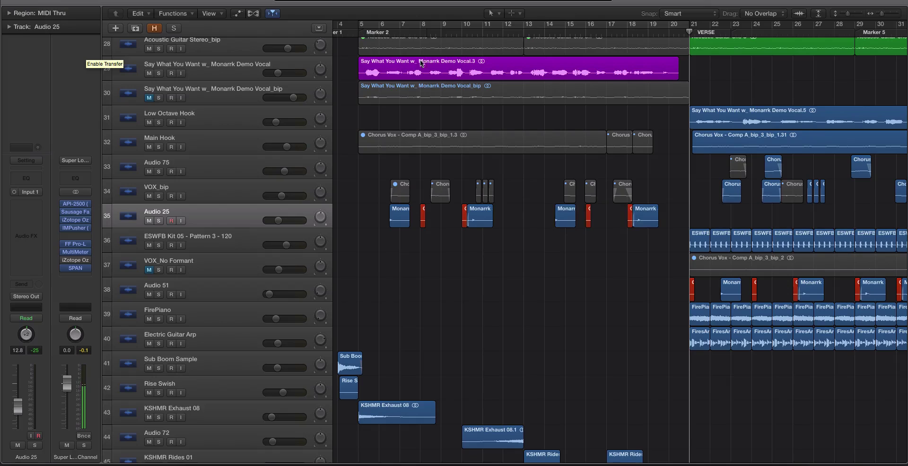
click(503, 36)
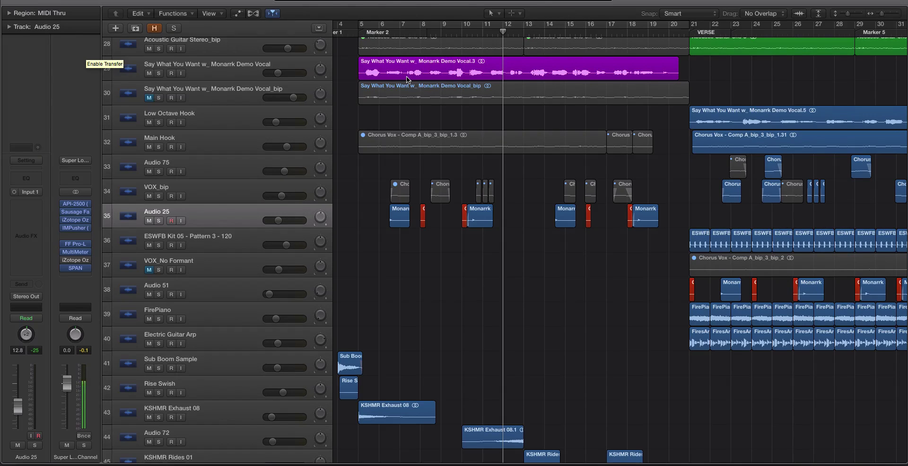
- Play from bar 12 and pan the Audio 25 track to -14
key(space)
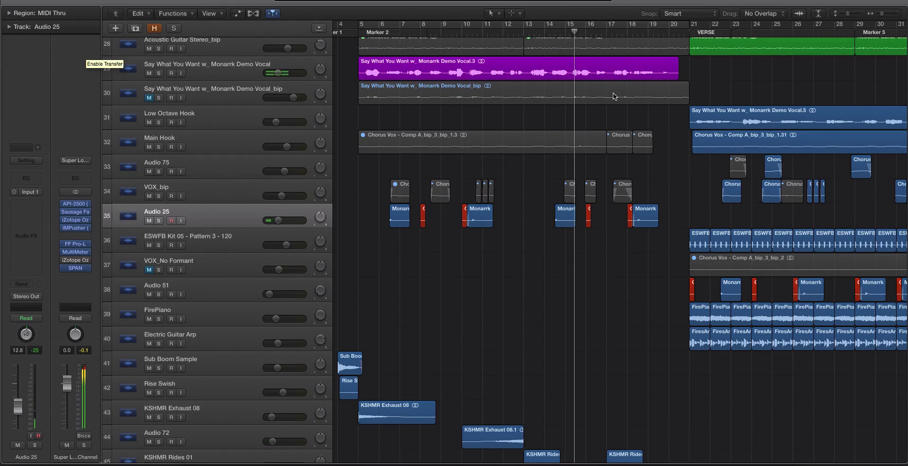
drag(320, 217, 320, 224)
scroll(656, 185, right, 3)
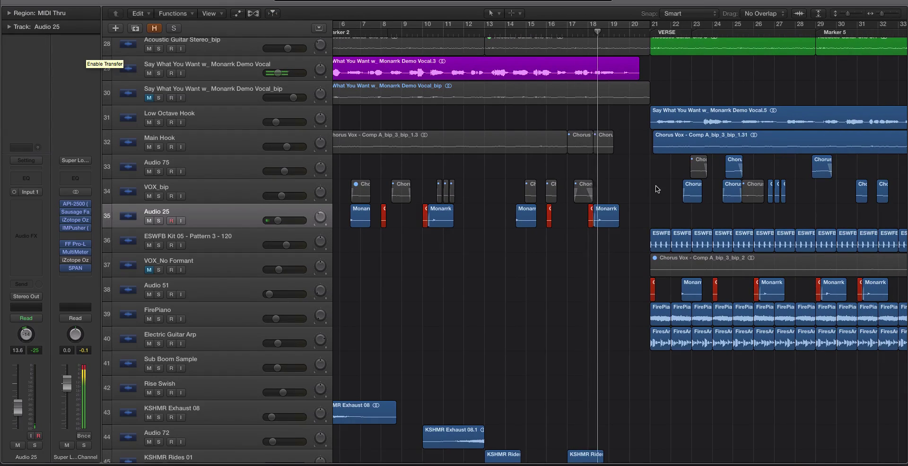
scroll(655, 185, down, 5)
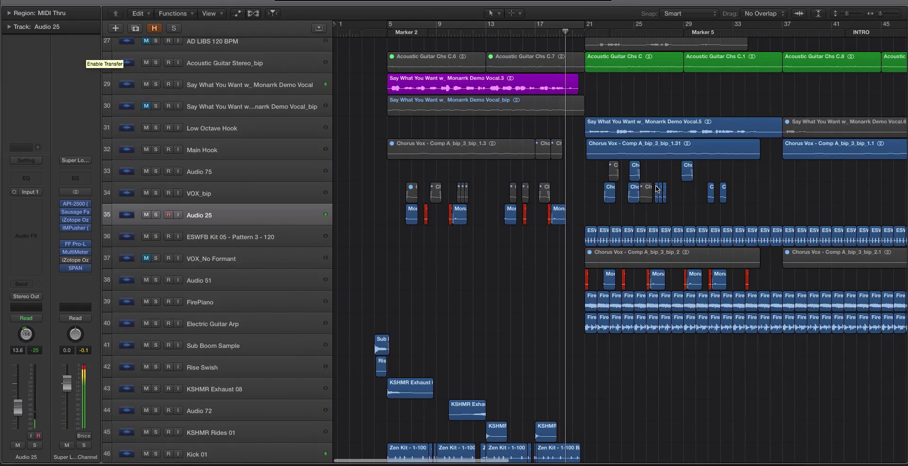
- From bar 21, select the 11 Audio 75 and VOX_bip chorus chops and audition them soloed
click(585, 33)
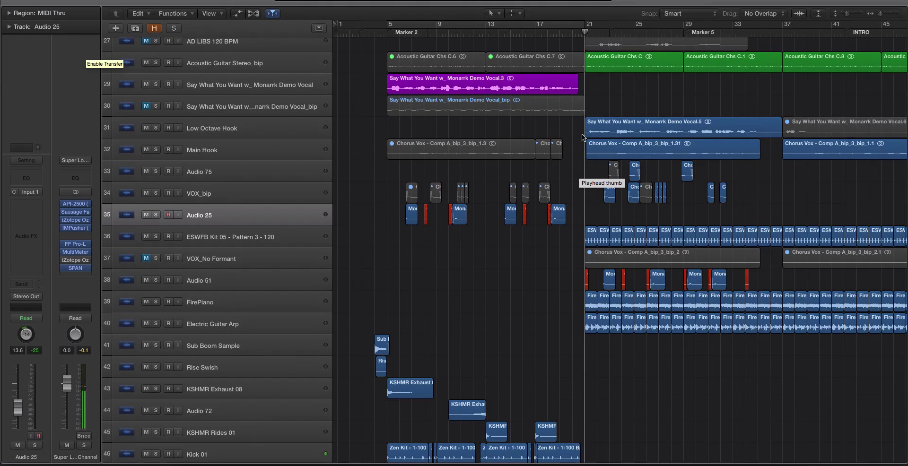
key(super+Down)
key(super+Right)
click(615, 100)
shift+click(635, 134)
drag(576, 165, 863, 204)
key(ctrl+s)
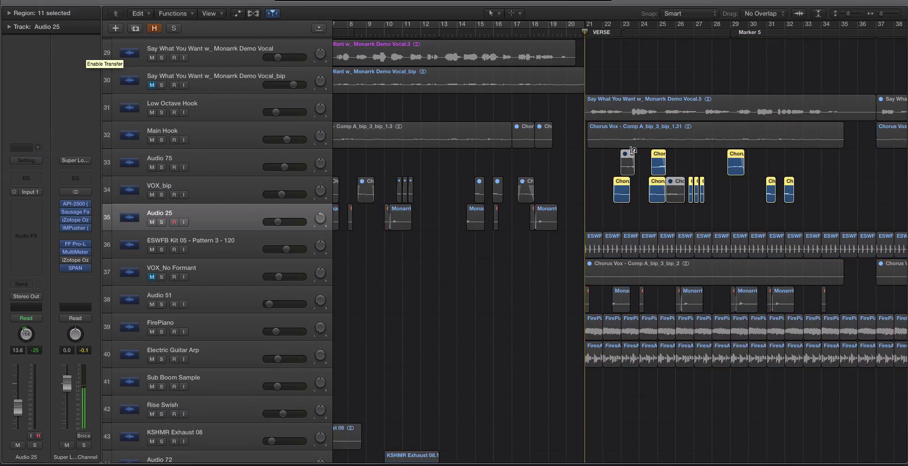
key(space)
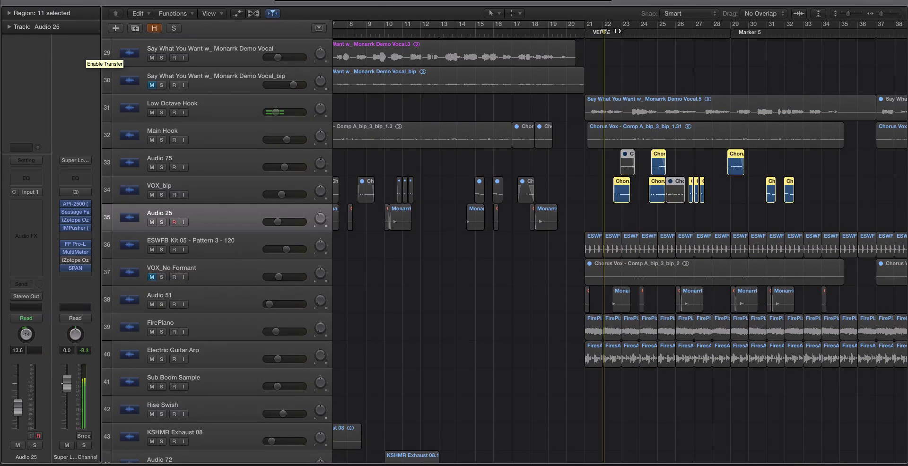
scroll(645, 65, up, 2)
key(space)
key(ctrl+s)
- Select the two long verse vocal regions plus the 11 chorus chops and play through the chorus
drag(567, 80, 588, 124)
drag(601, 164, 904, 217)
key(super+a)
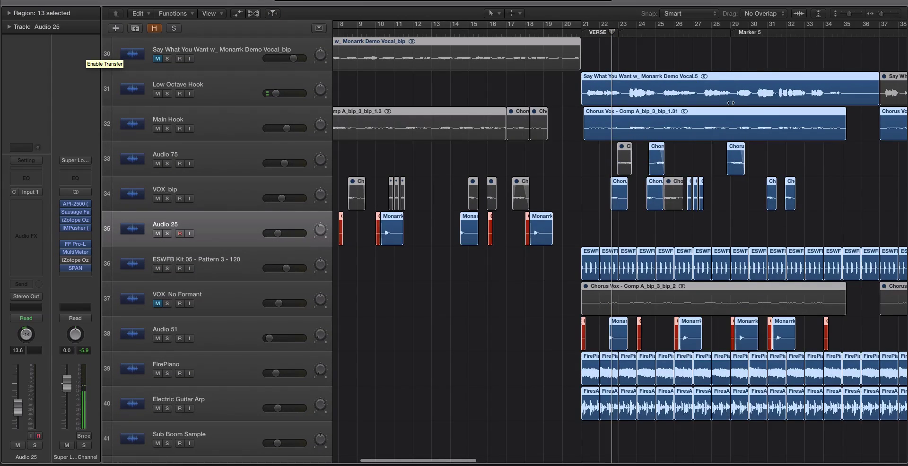
scroll(732, 103, up, 4)
scroll(692, 86, down, 12)
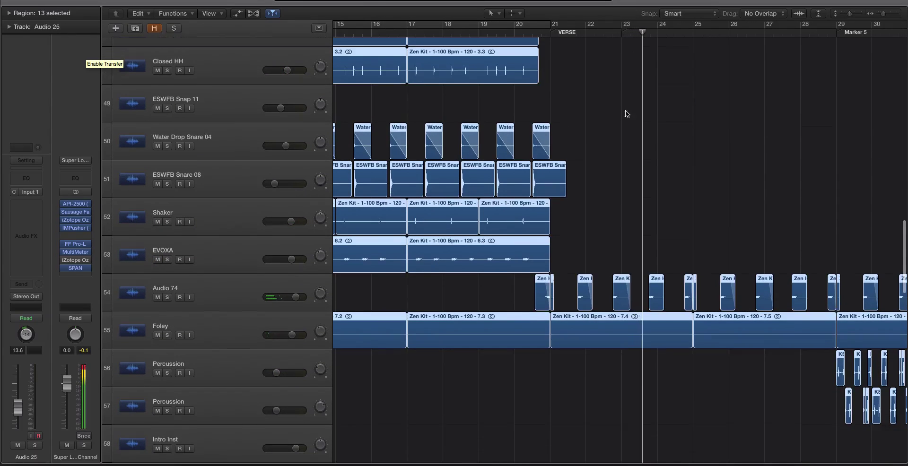
scroll(629, 113, up, 5)
scroll(632, 113, right, 3)
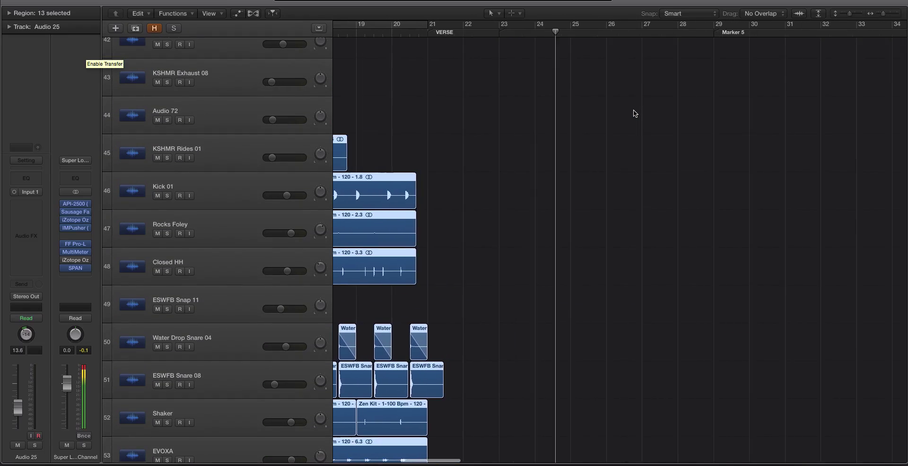
scroll(635, 114, up, 10)
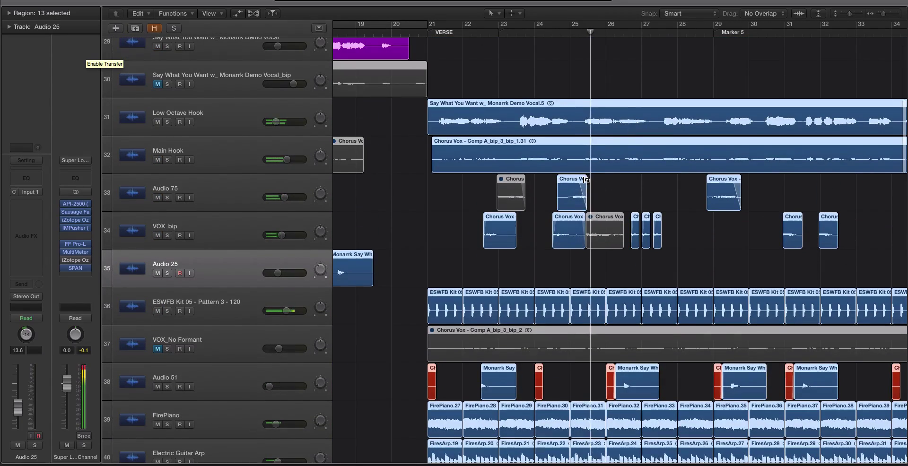
scroll(643, 192, up, 2)
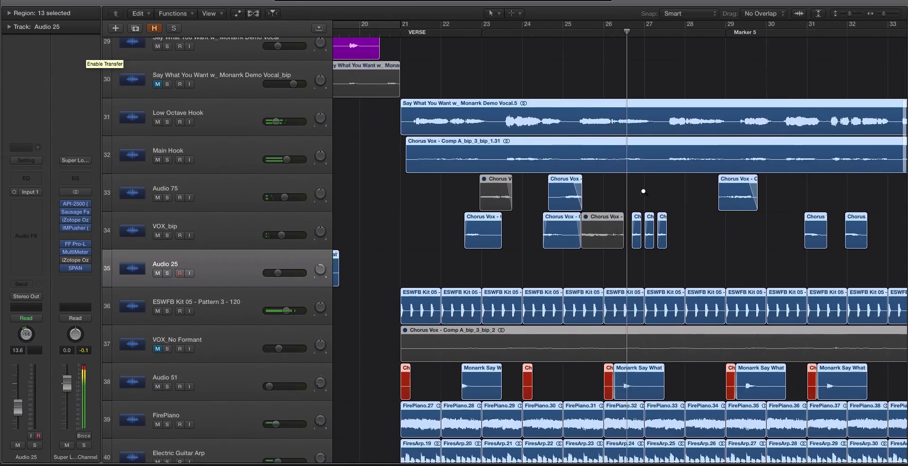
scroll(643, 191, up, 1)
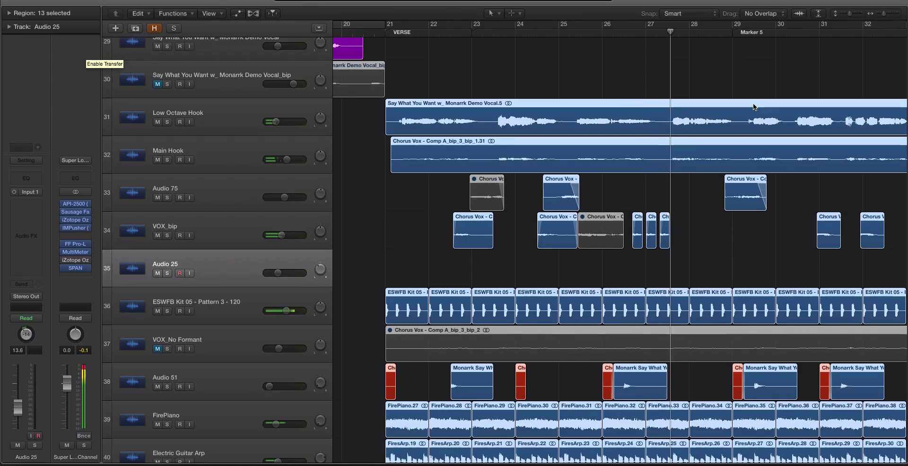
scroll(742, 74, down, 3)
scroll(742, 75, down, 10)
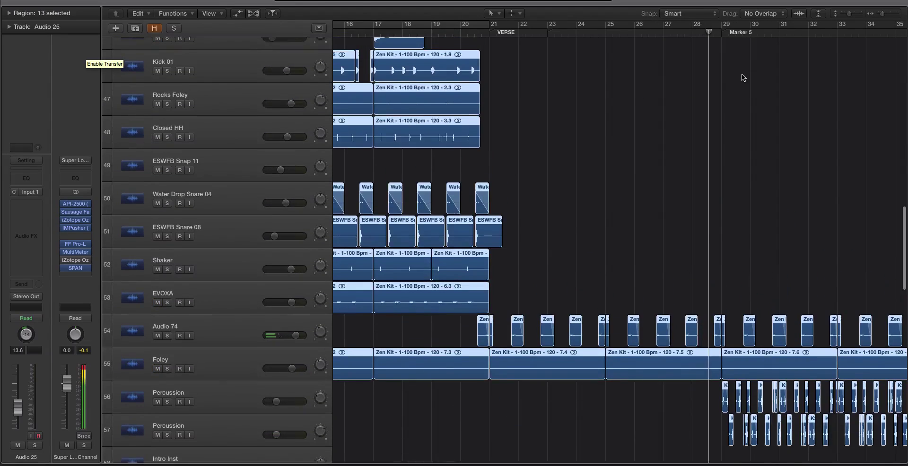
scroll(742, 78, up, 12)
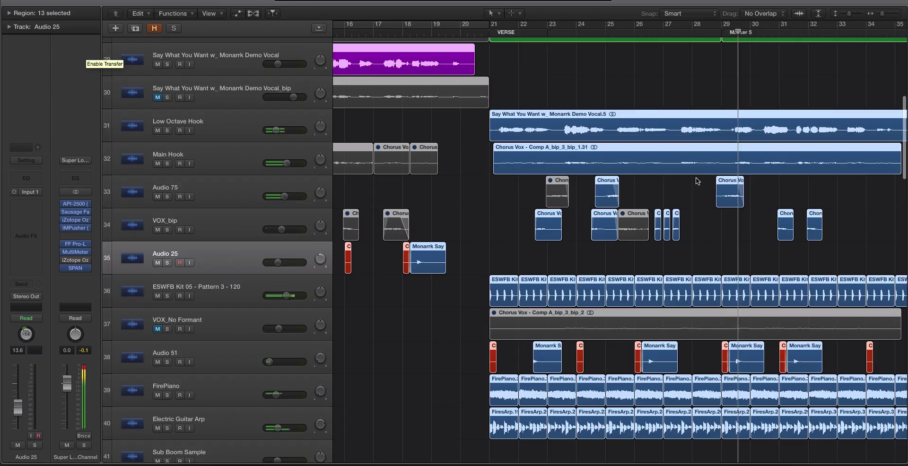
- Deselect all regions and place the playhead just before bar 37
scroll(724, 199, down, 5)
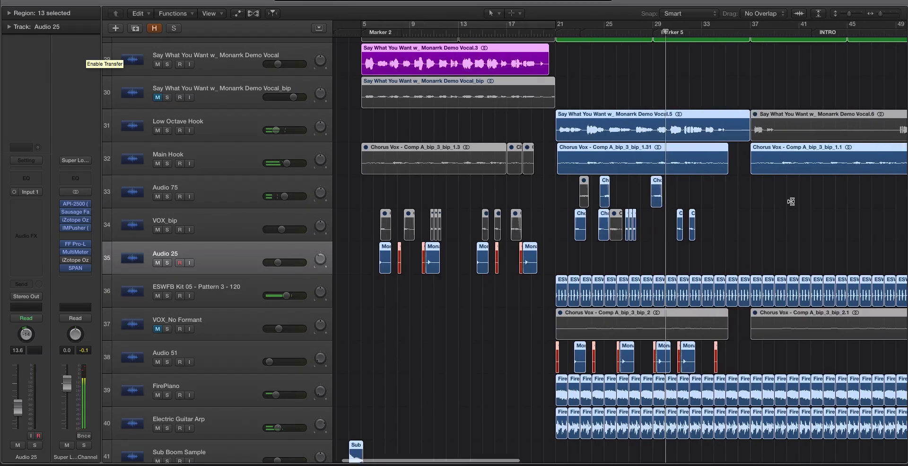
click(795, 208)
click(752, 33)
scroll(747, 47, down, 5)
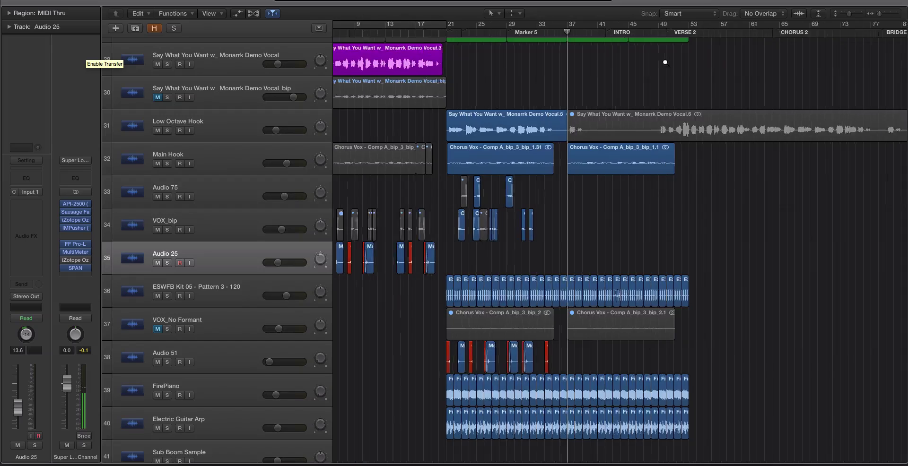
scroll(665, 62, up, 2)
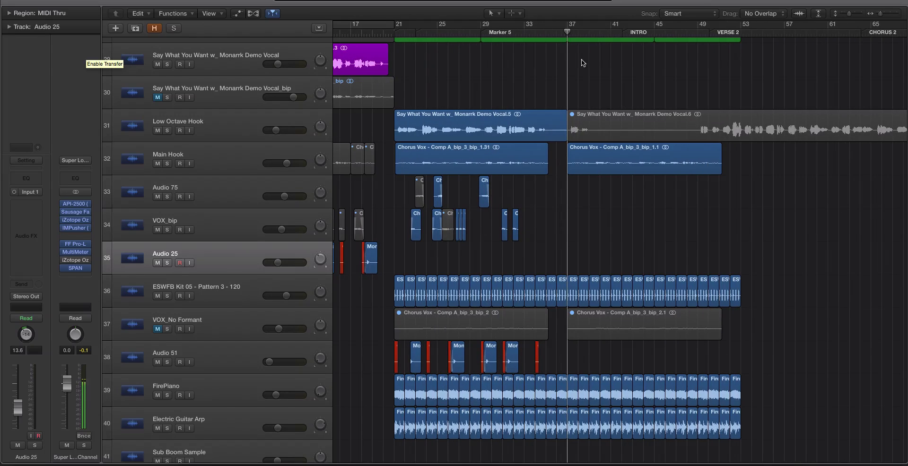
click(534, 32)
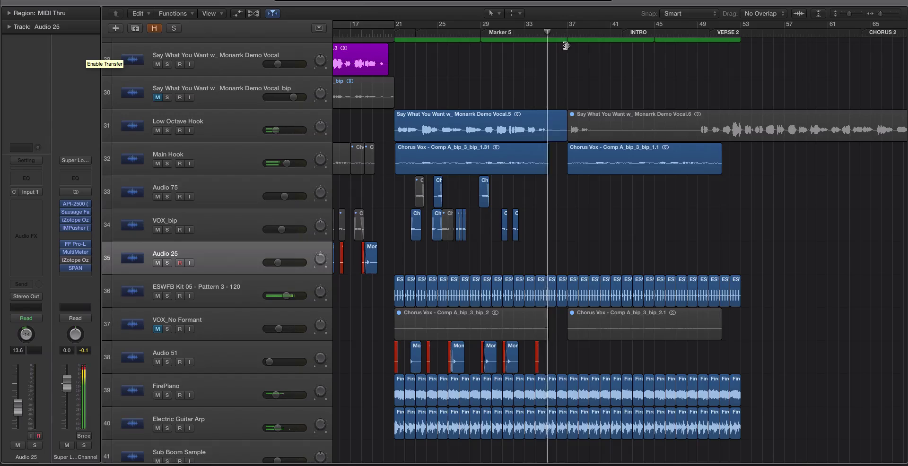
scroll(576, 63, up, 3)
scroll(575, 62, down, 3)
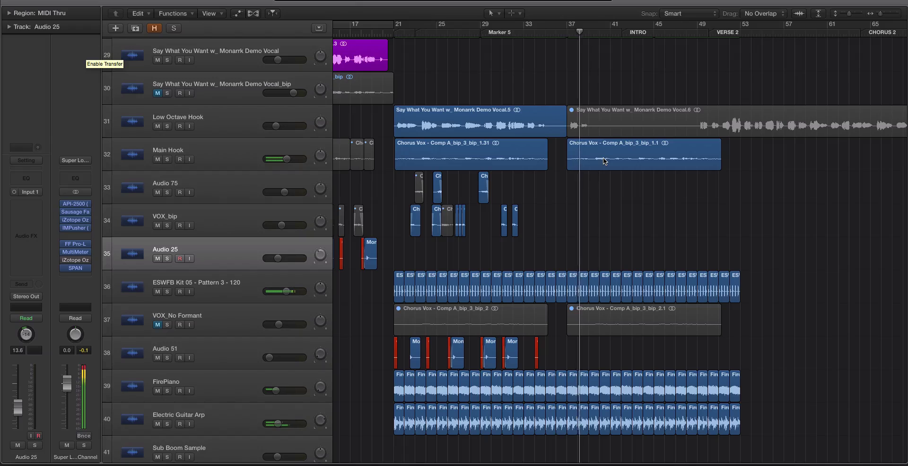
- Select the 11 Audio 75 and VOX_bip chops and the Main Hook Chorus Vox region
drag(560, 232, 407, 183)
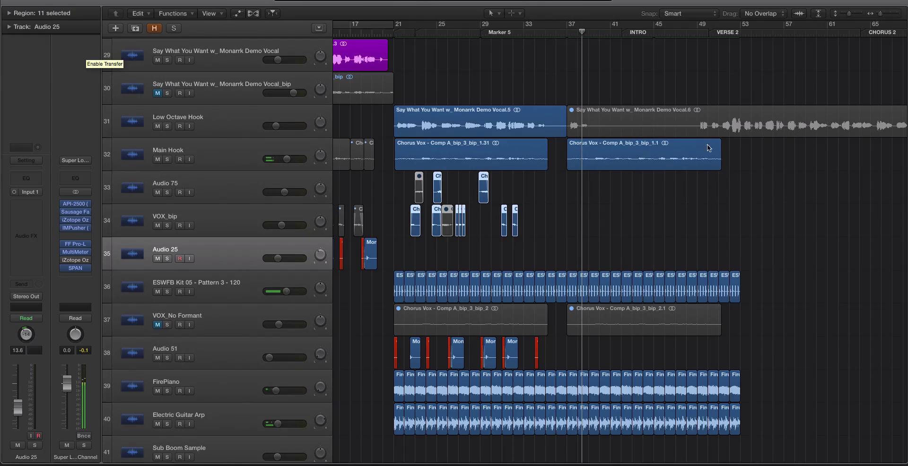
key(super+Right)
key(super+Right)
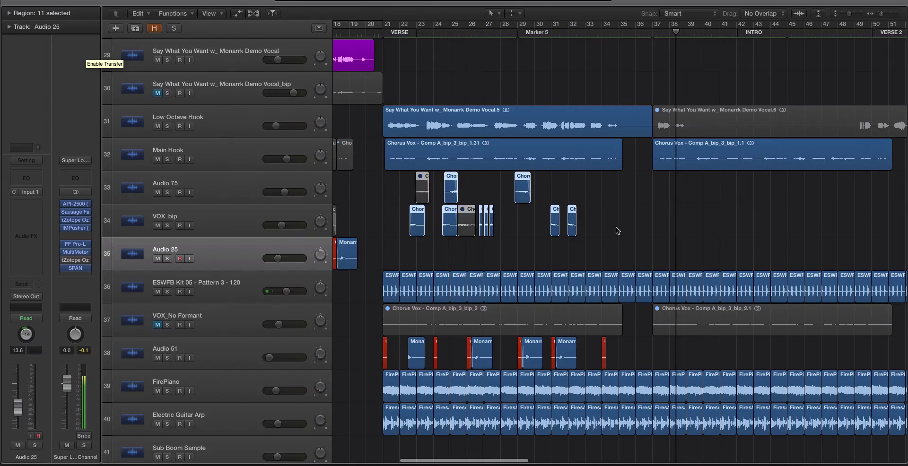
click(393, 146)
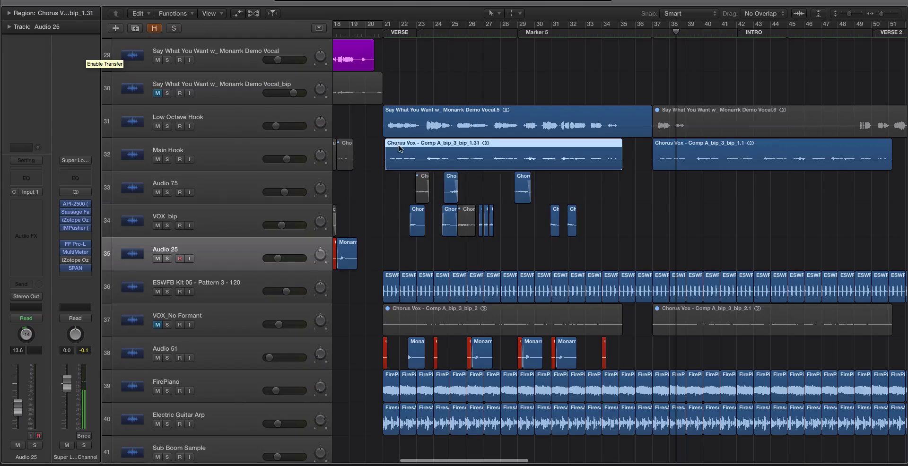
drag(372, 180, 632, 228)
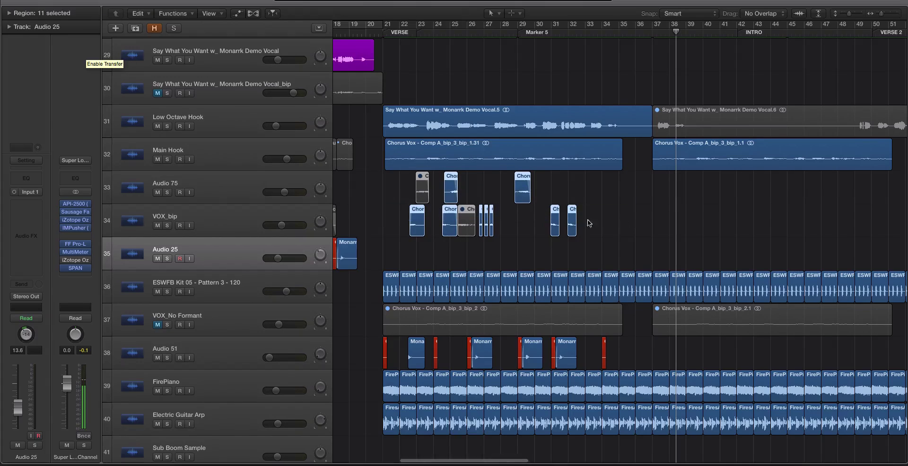
click(426, 143)
- Switch to the Marquee tool and mark bars 21–36 across Audio 75 and VOX_bip
key(Escape)
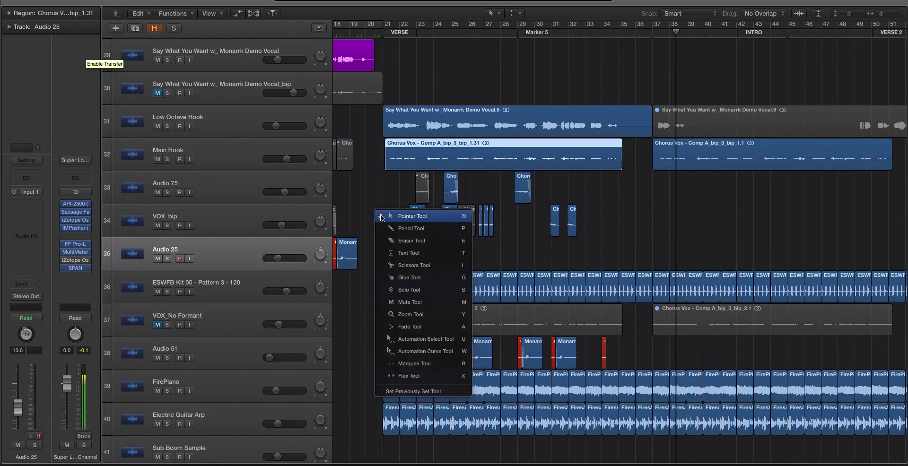
key(r)
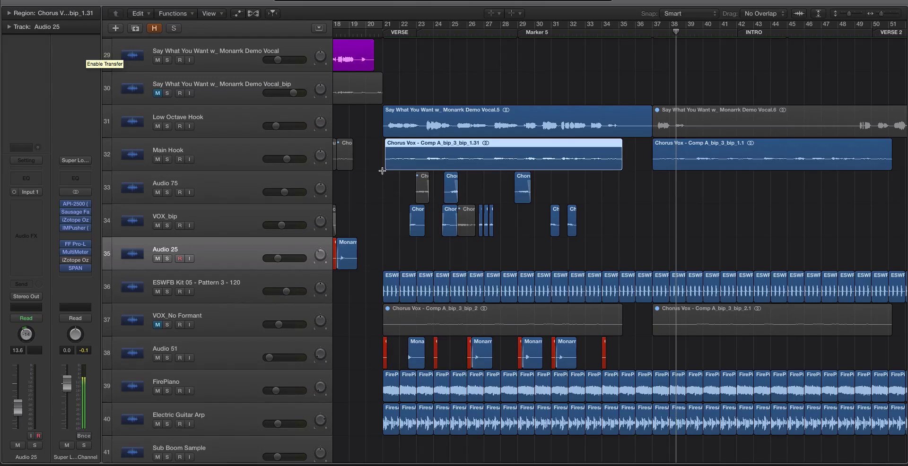
drag(383, 176, 653, 221)
- Paste the copied chorus chops starting at bar 37
scroll(455, 204, left, 10)
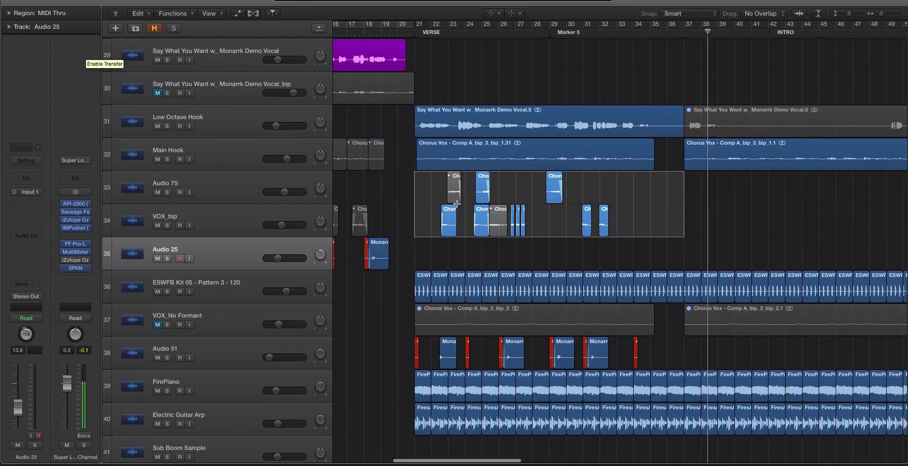
scroll(457, 204, right, 2)
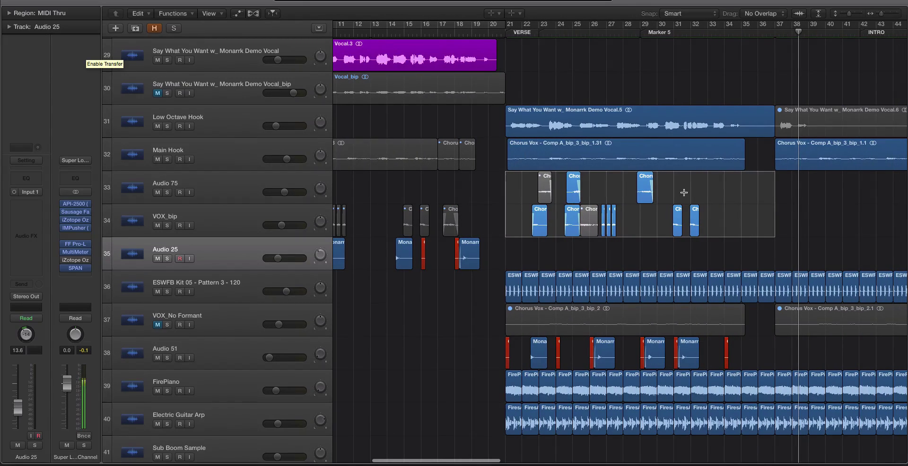
scroll(761, 191, right, 3)
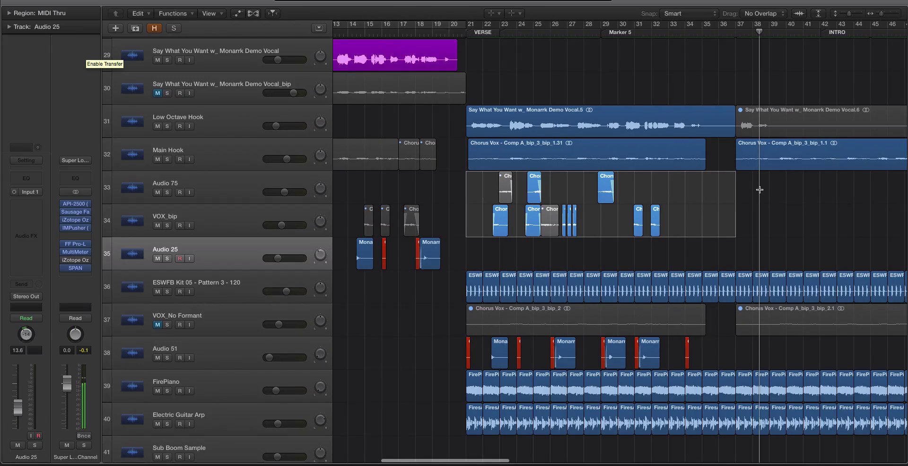
click(736, 195)
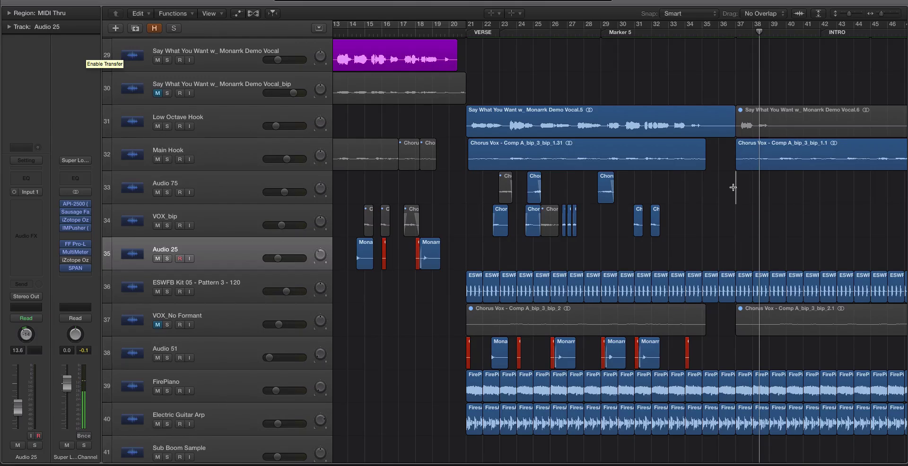
key(super+v)
- Briefly play from bar 37, then stop and clear the selected range and regions
scroll(680, 179, left, 4)
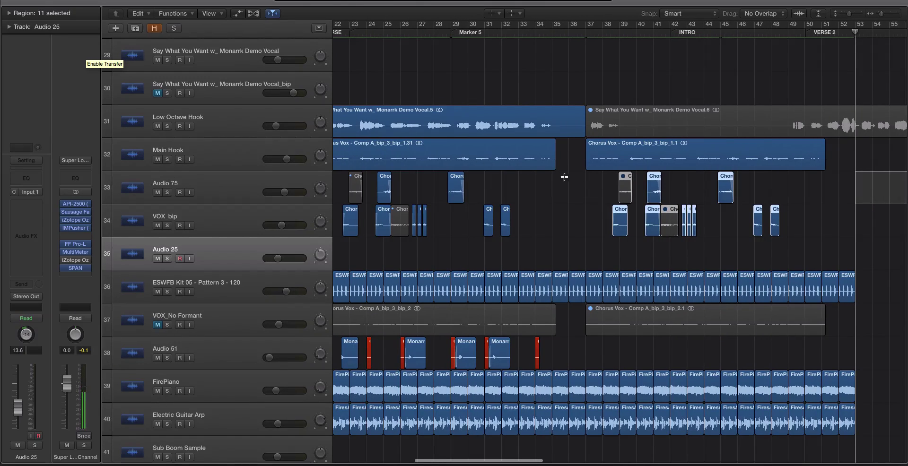
click(587, 32)
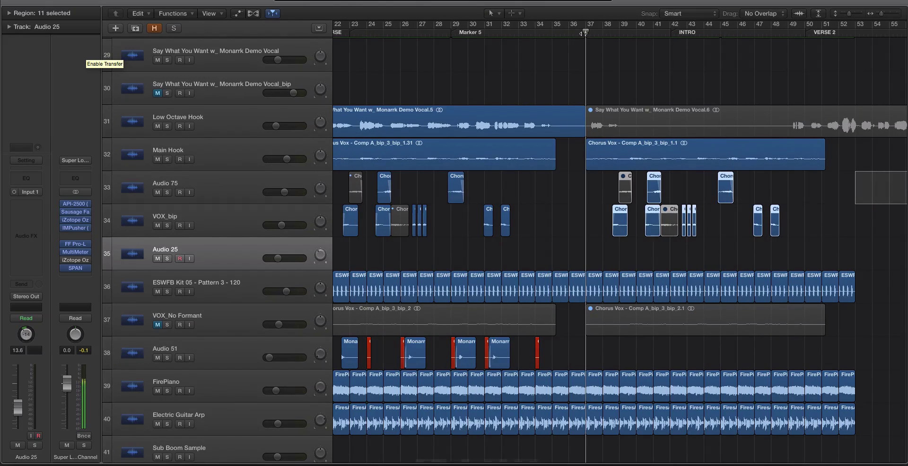
key(space)
scroll(591, 191, left, 5)
key(space)
click(511, 186)
- Play from bar 37 to hear the pasted chops, then zoom out to the whole song
scroll(510, 184, left, 8)
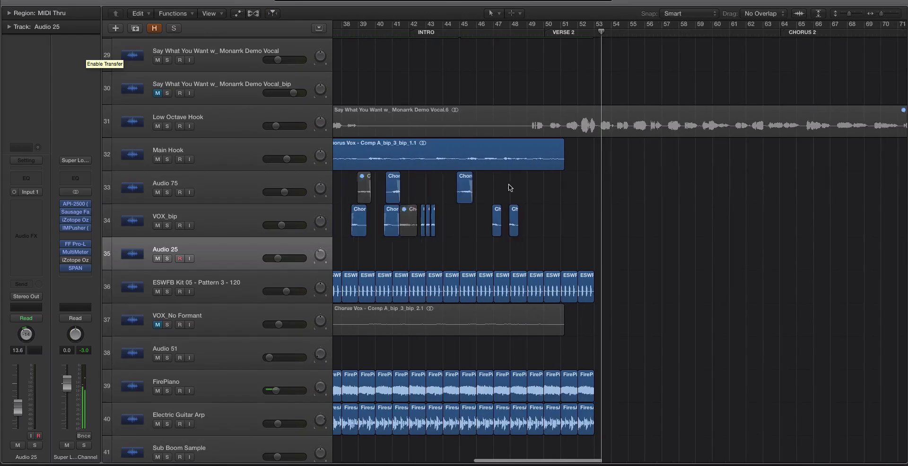
click(419, 31)
key(space)
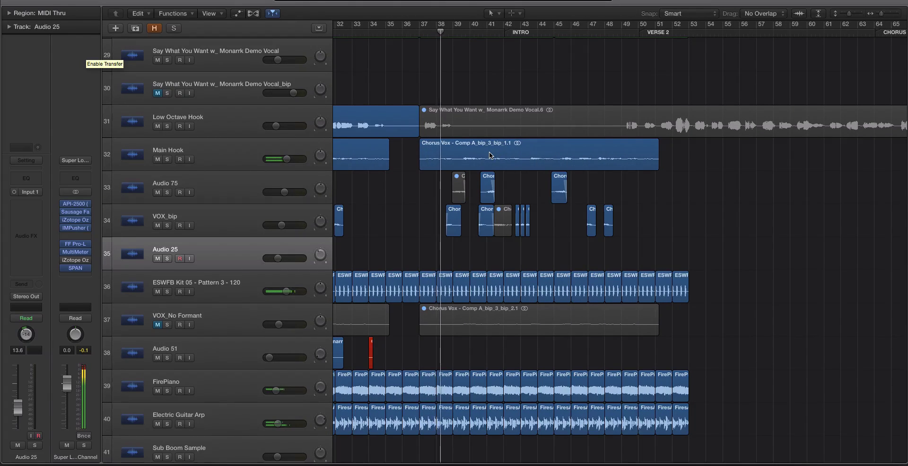
ctrl+alt+click(449, 192)
scroll(449, 192, down, 3)
scroll(449, 193, up, 4)
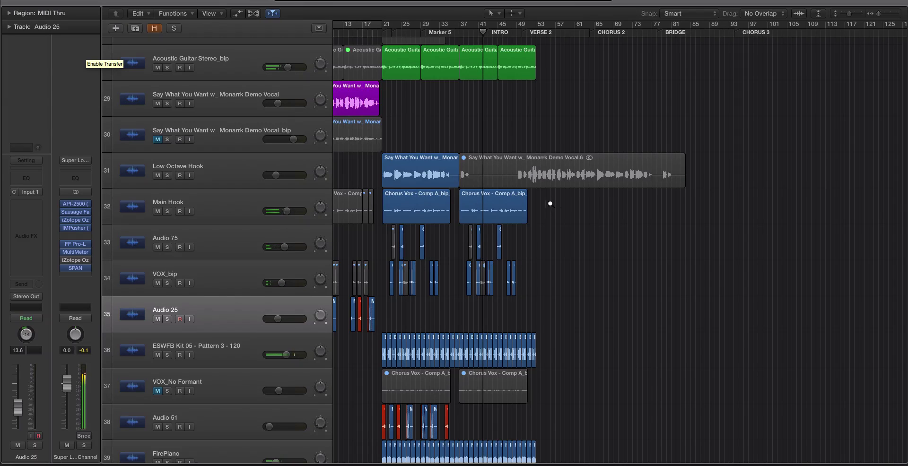
- Delete the Audio 75 and VOX_bip chops after bar 37 and zoom out the arrangement
drag(558, 202, 478, 287)
key(Delete)
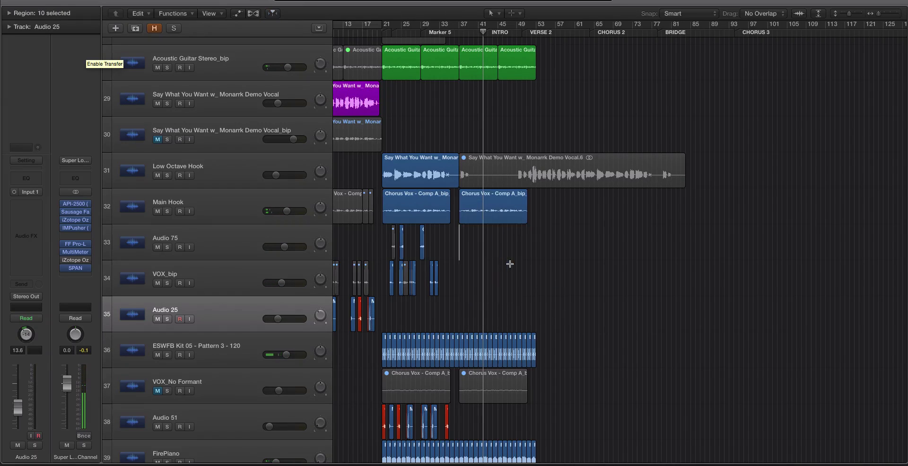
key(super+Left)
key(super+Up)
key(super+Up)
key(super+Up)
scroll(448, 238, up, 3)
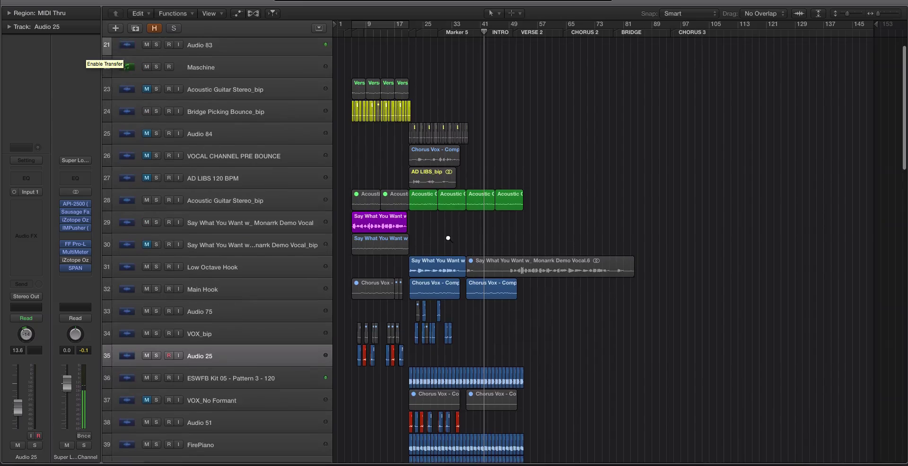